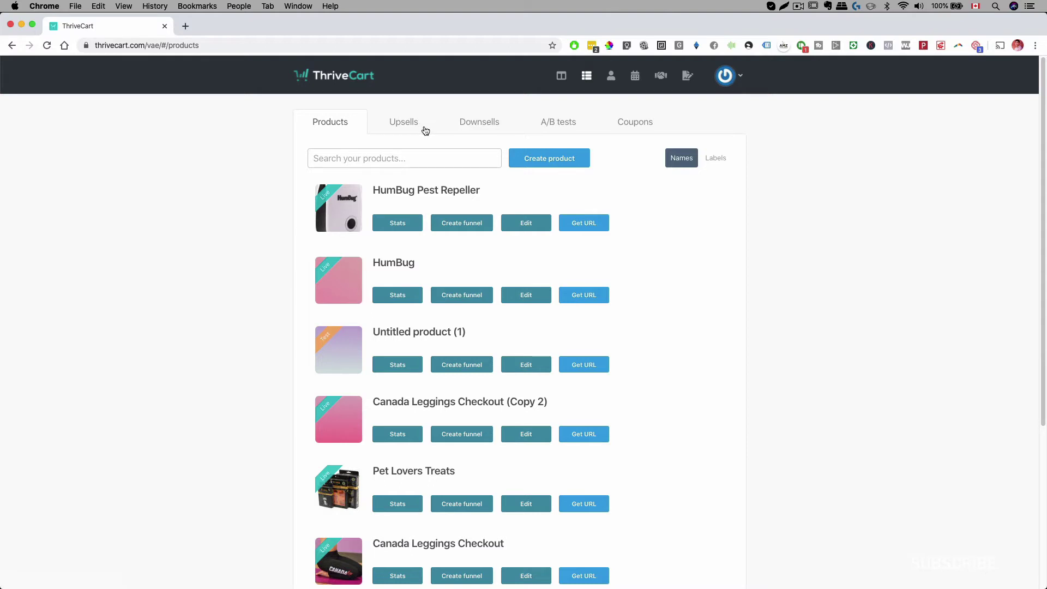
# Start a new coupon named 'VIP 20% OFF' with code VIP20OFF
pyautogui.click(633, 123)
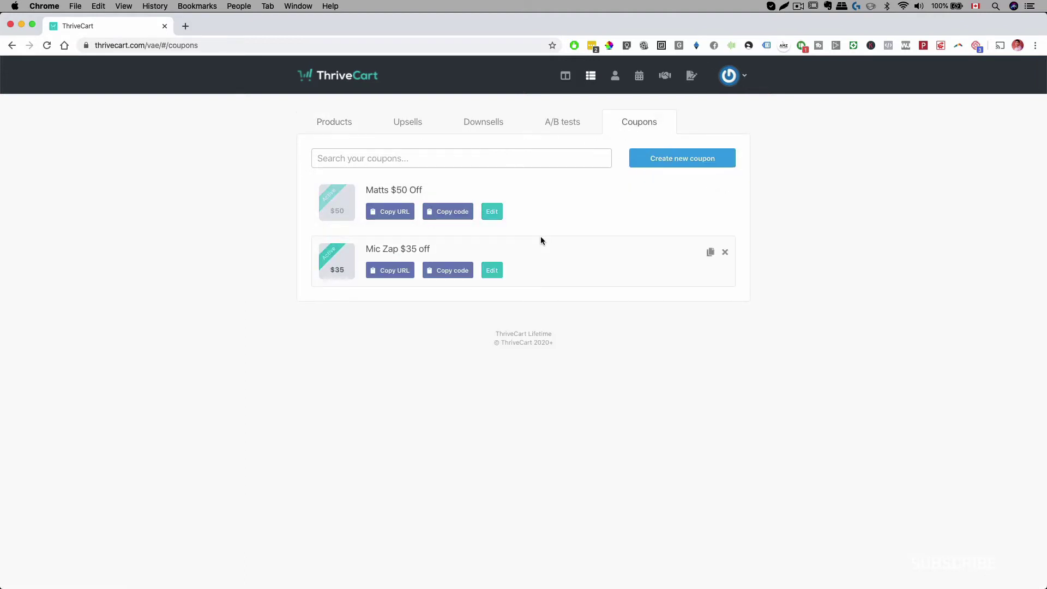
pyautogui.click(680, 161)
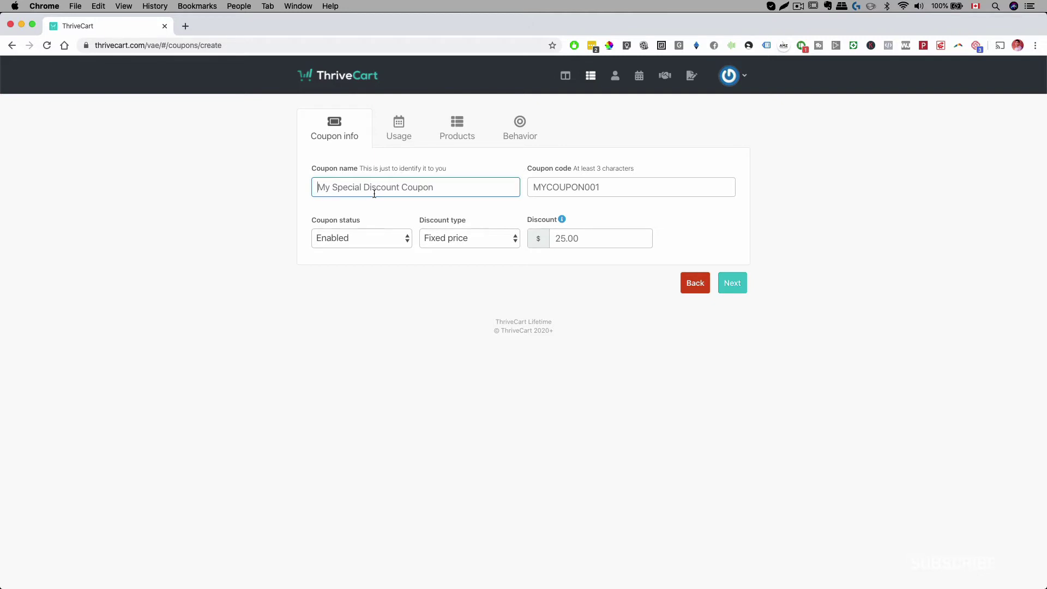
pyautogui.write('VIP20')
pyautogui.press('BackSpace')
pyautogui.press('BackSpace')
pyautogui.write('20 % OFF')
pyautogui.click(574, 183)
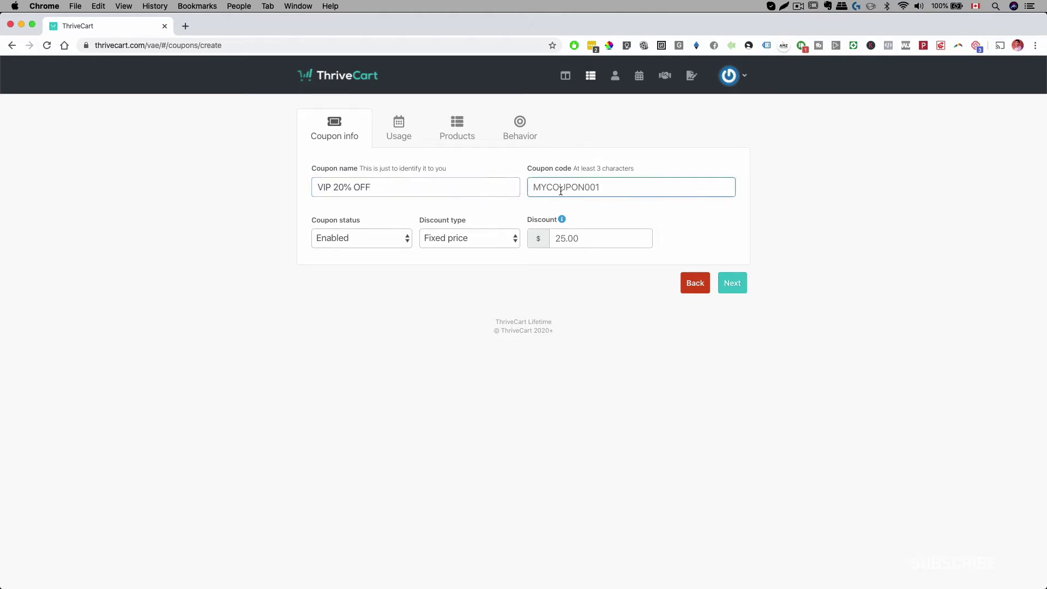
pyautogui.write('VIP20OFF')
pyautogui.click(618, 212)
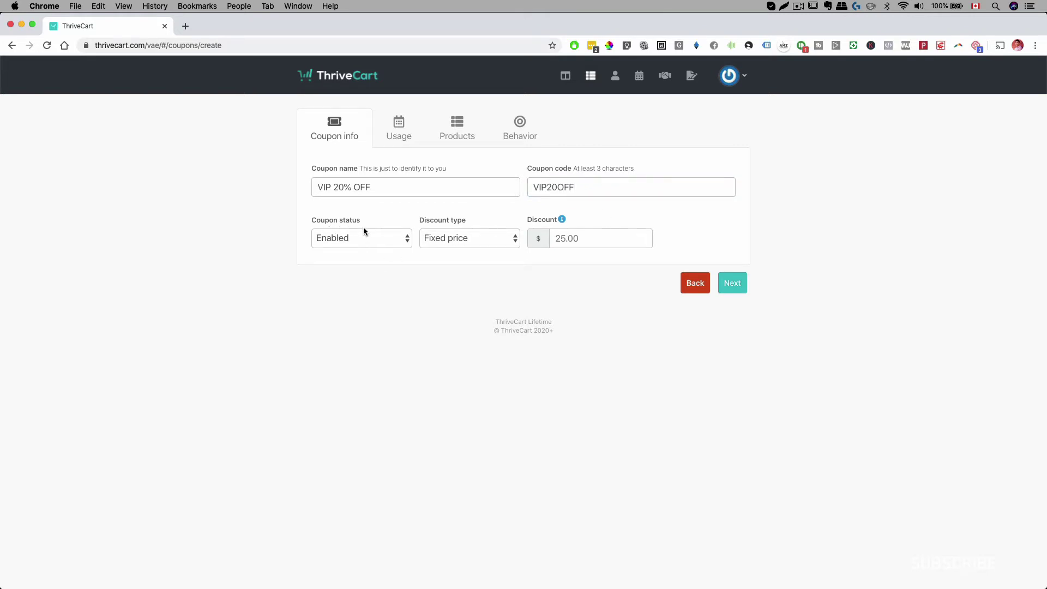
# Keep the coupon status Enabled and review the discount type options
pyautogui.click(406, 243)
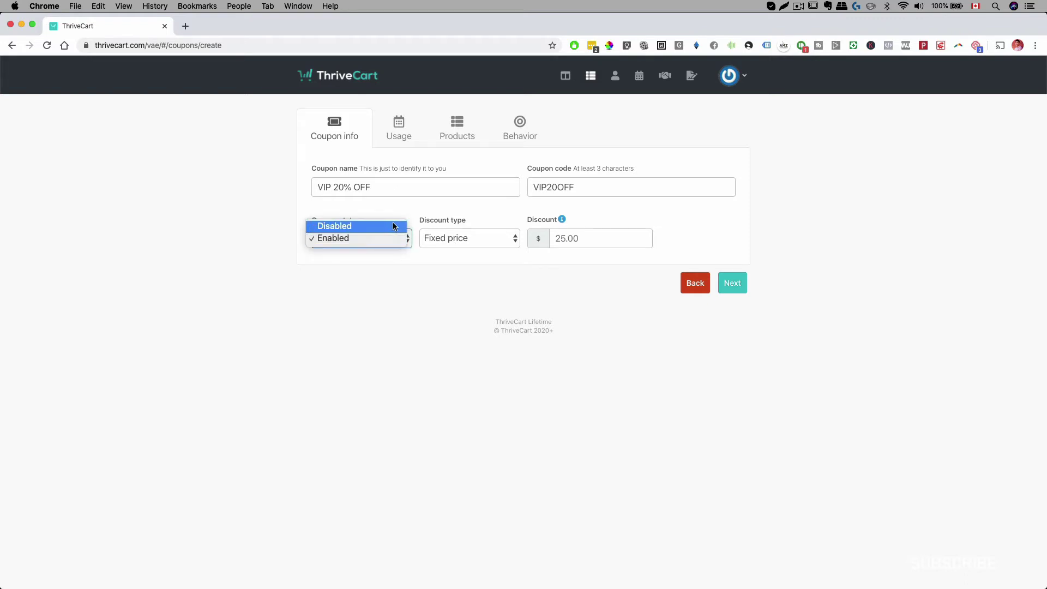
pyautogui.click(404, 280)
pyautogui.click(444, 238)
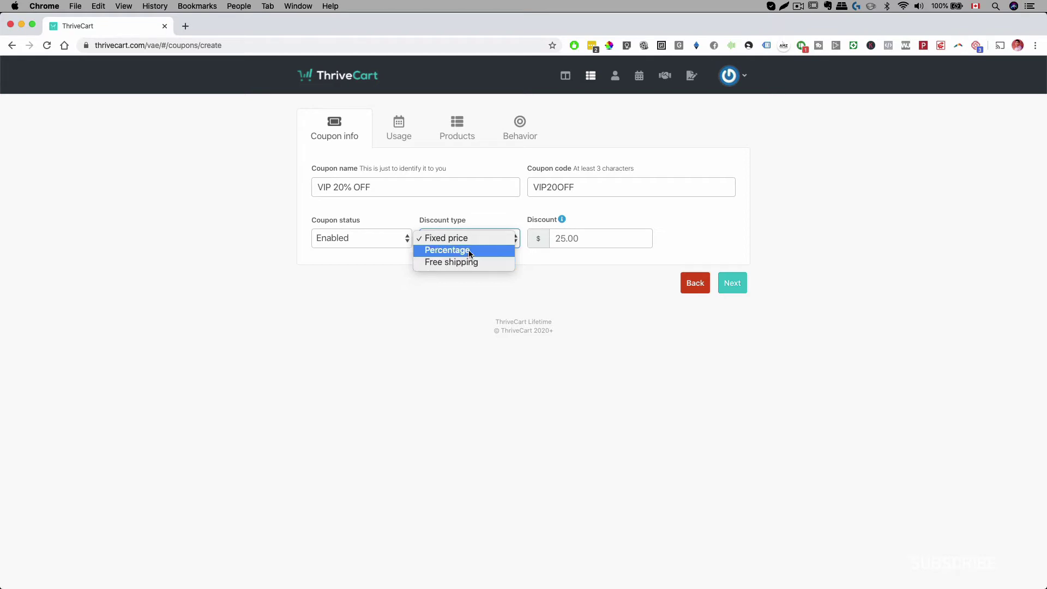
# Make it a 20% percentage discount on the entire funnel, including recurring/future payments
pyautogui.click(469, 250)
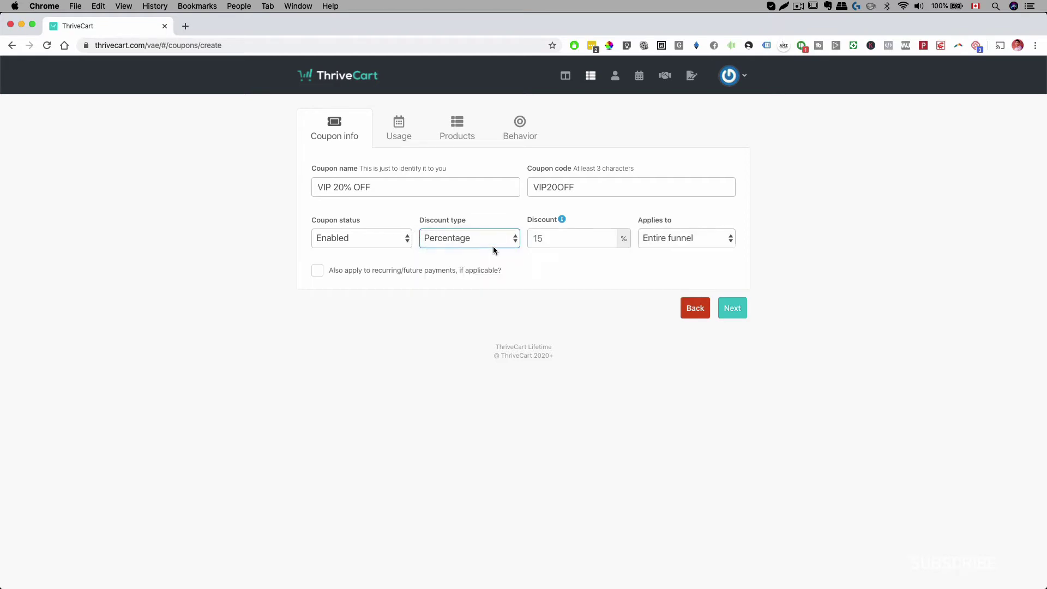
pyautogui.click(568, 240)
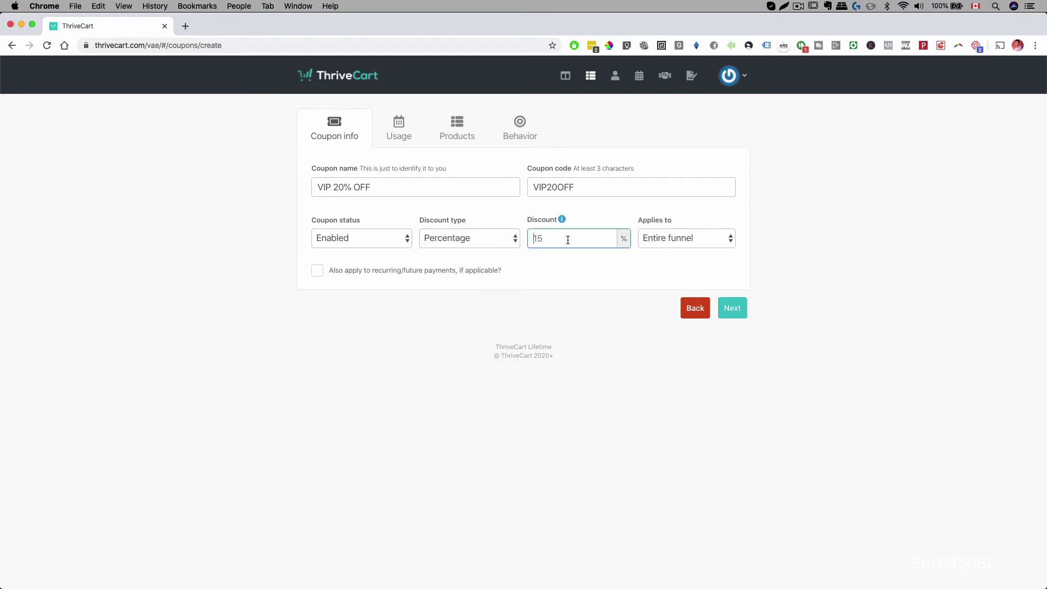
pyautogui.write('20')
pyautogui.click(660, 238)
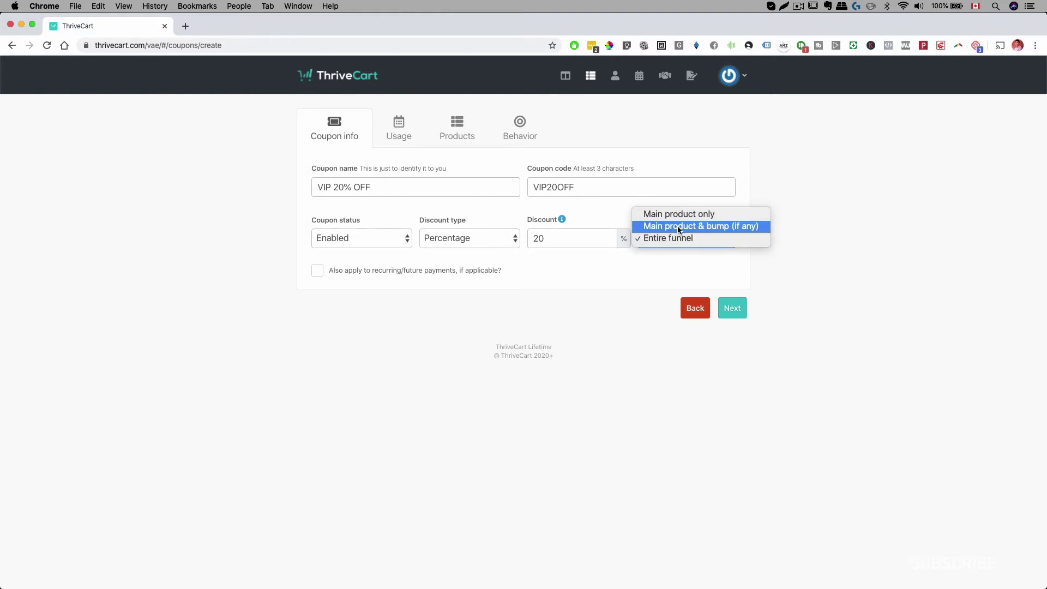
pyautogui.click(652, 256)
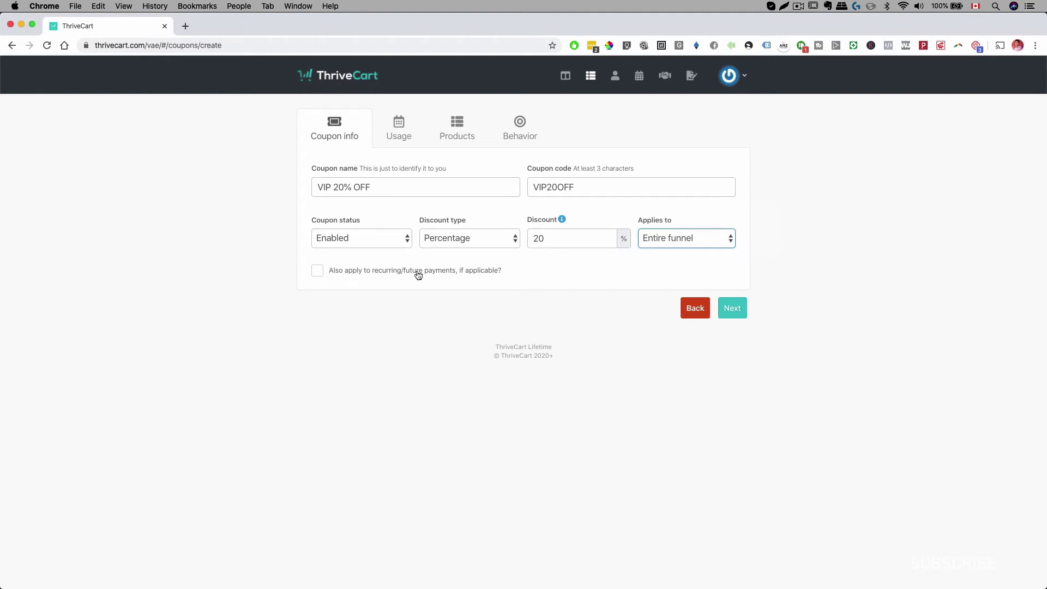
pyautogui.click(322, 292)
pyautogui.click(317, 270)
# Keep usage defaults: redeemable immediately, valid until disabled, affiliate auto-apply No
pyautogui.click(737, 309)
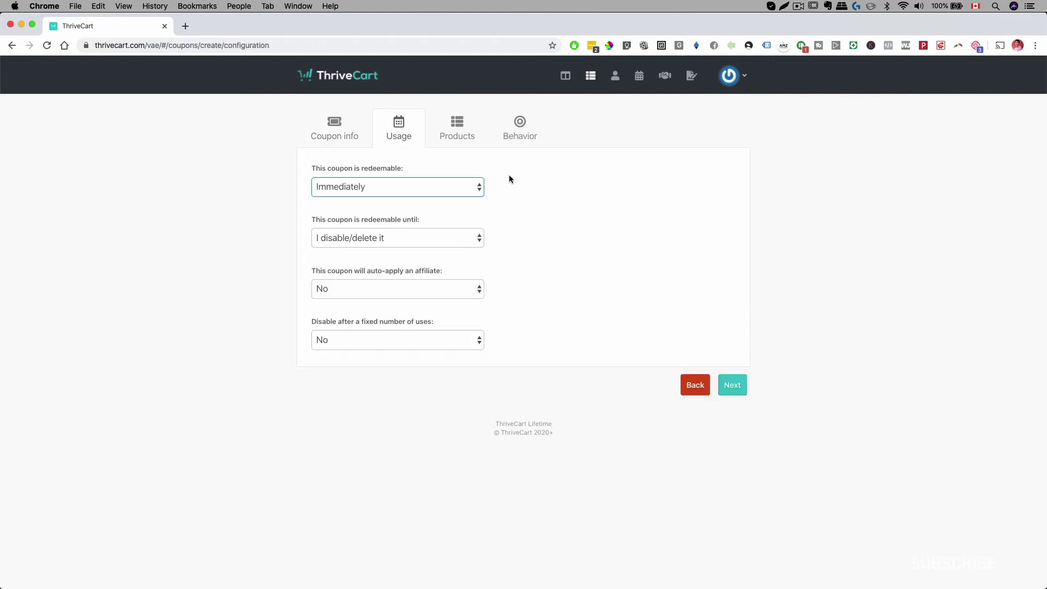
pyautogui.click(393, 189)
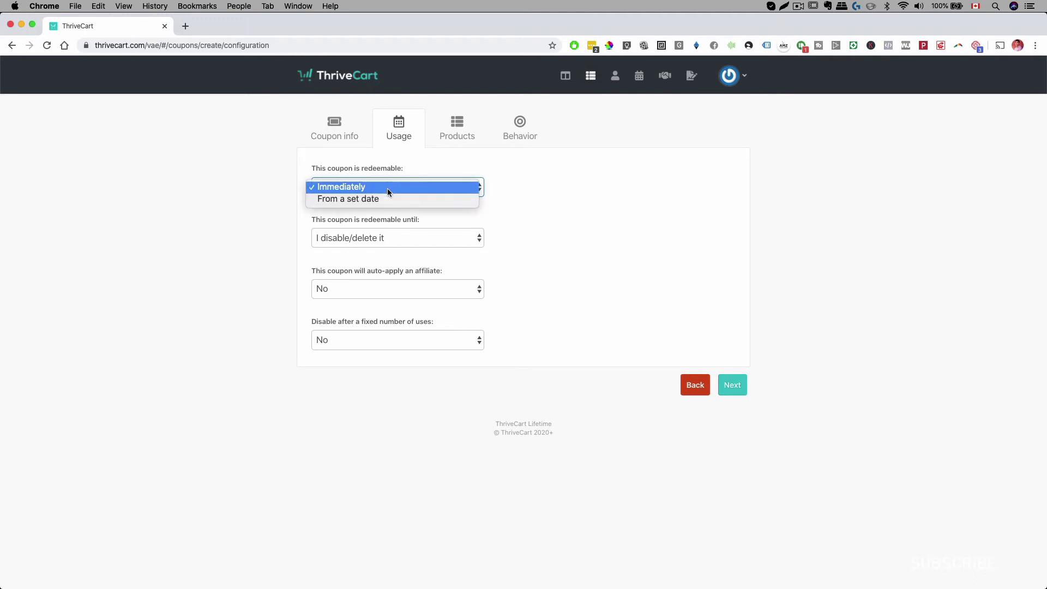
pyautogui.click(550, 212)
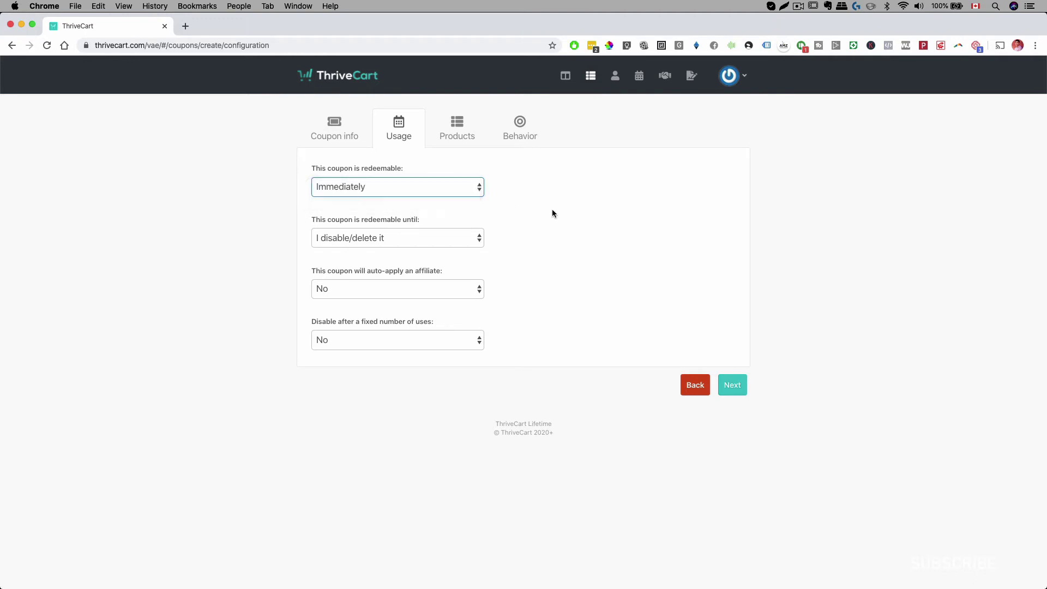
pyautogui.click(458, 245)
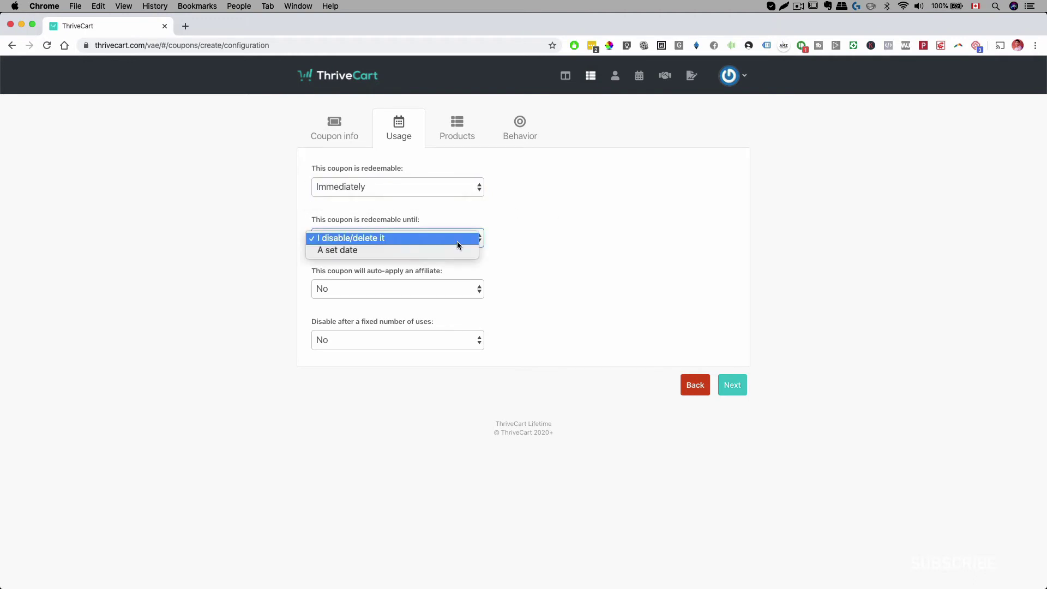
pyautogui.click(513, 249)
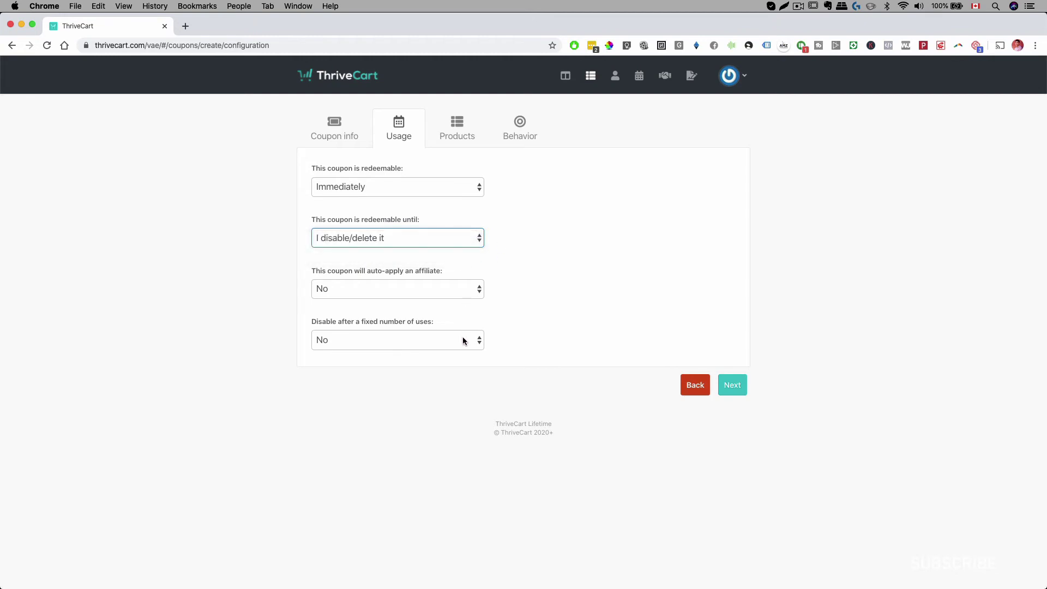
pyautogui.click(437, 295)
pyautogui.click(538, 297)
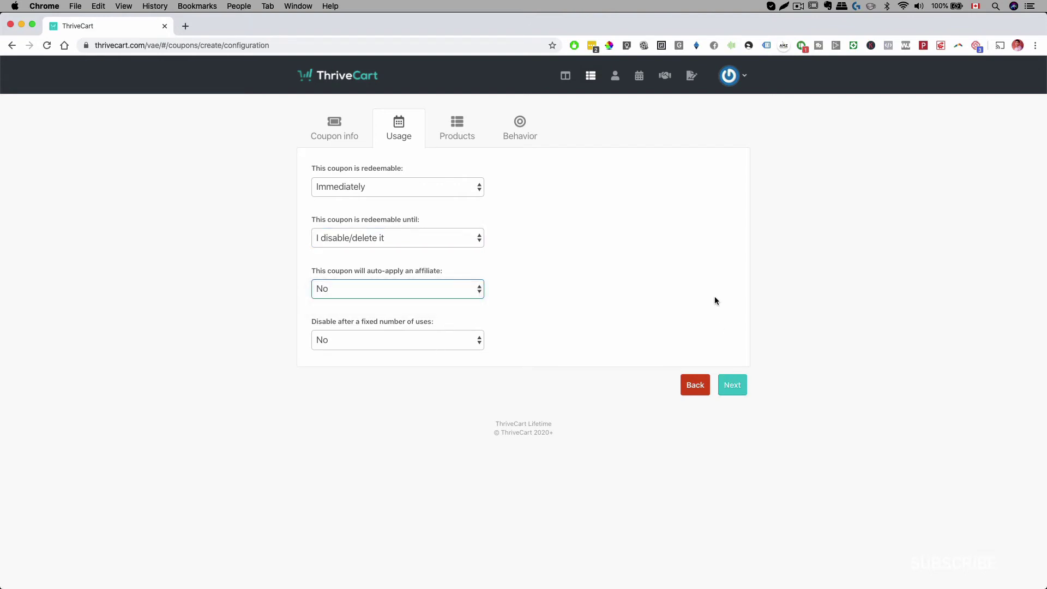
pyautogui.click(730, 385)
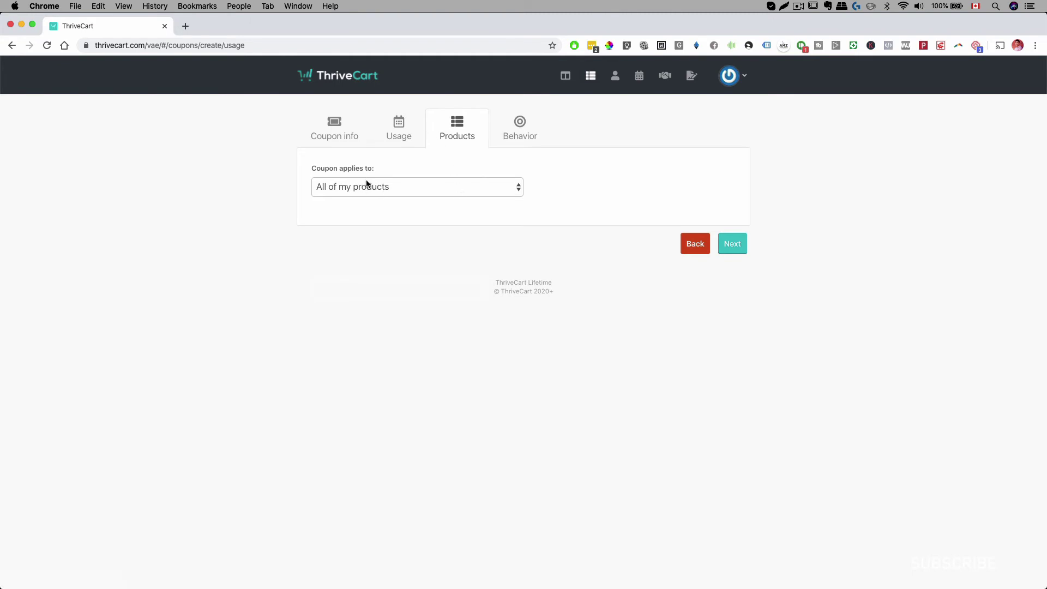
# Limit the coupon to Specific products, selecting only Untitled product (1)
pyautogui.click(340, 195)
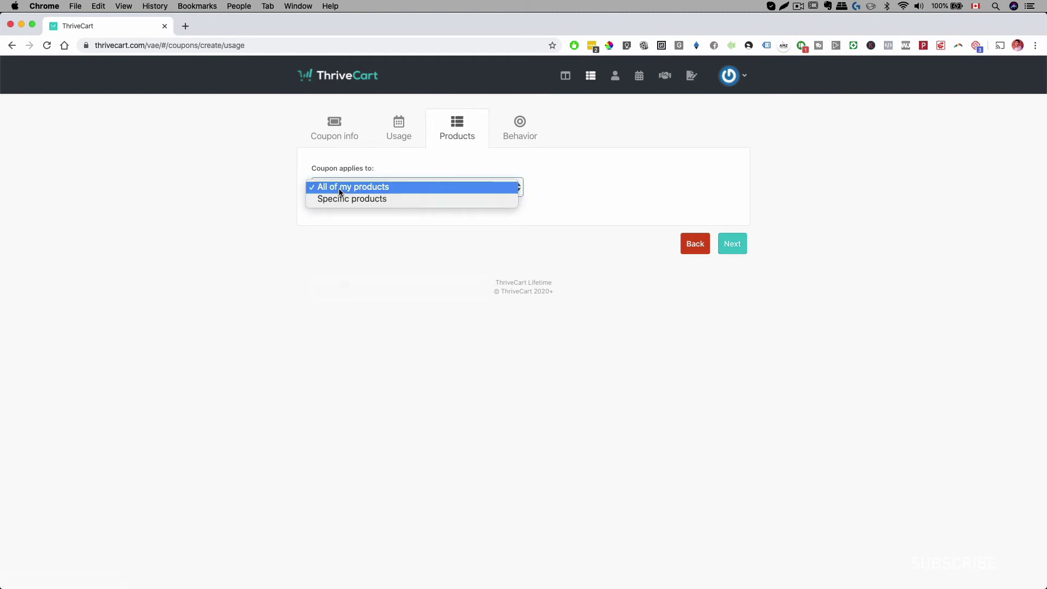
pyautogui.press('Escape')
pyautogui.click(339, 200)
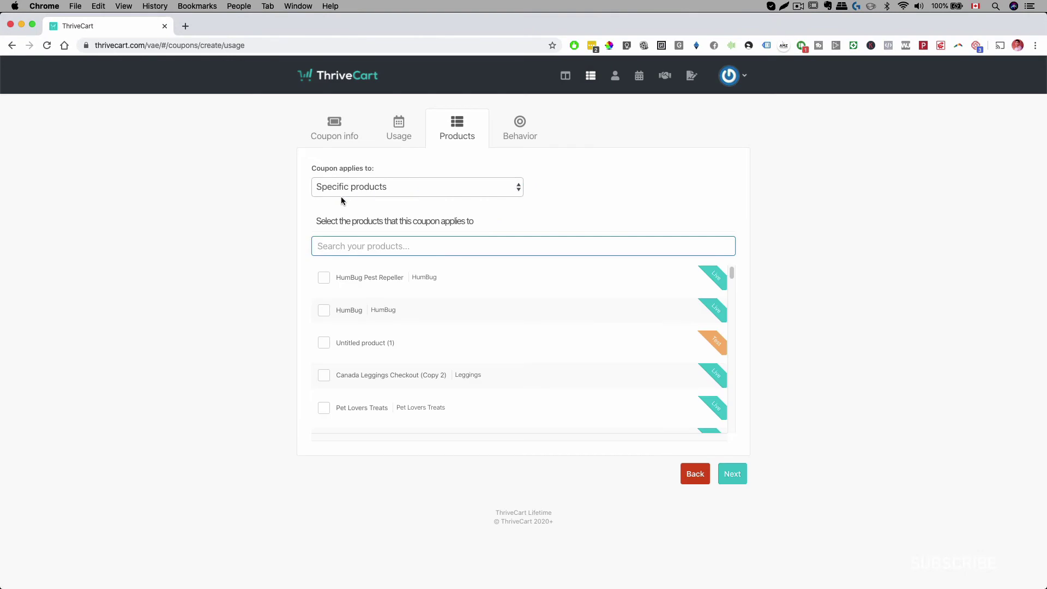
pyautogui.click(325, 345)
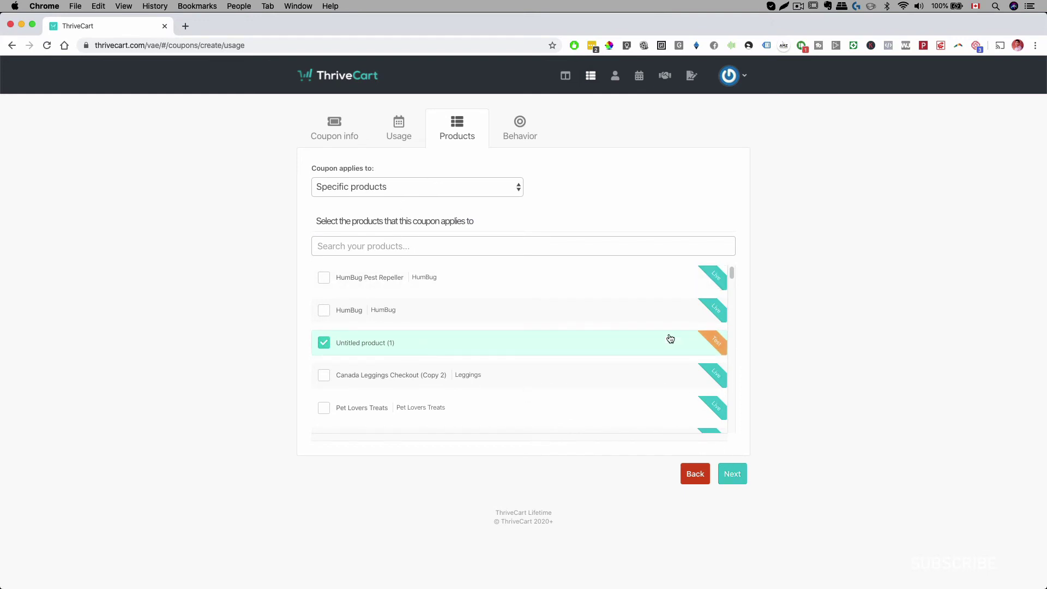
pyautogui.click(732, 474)
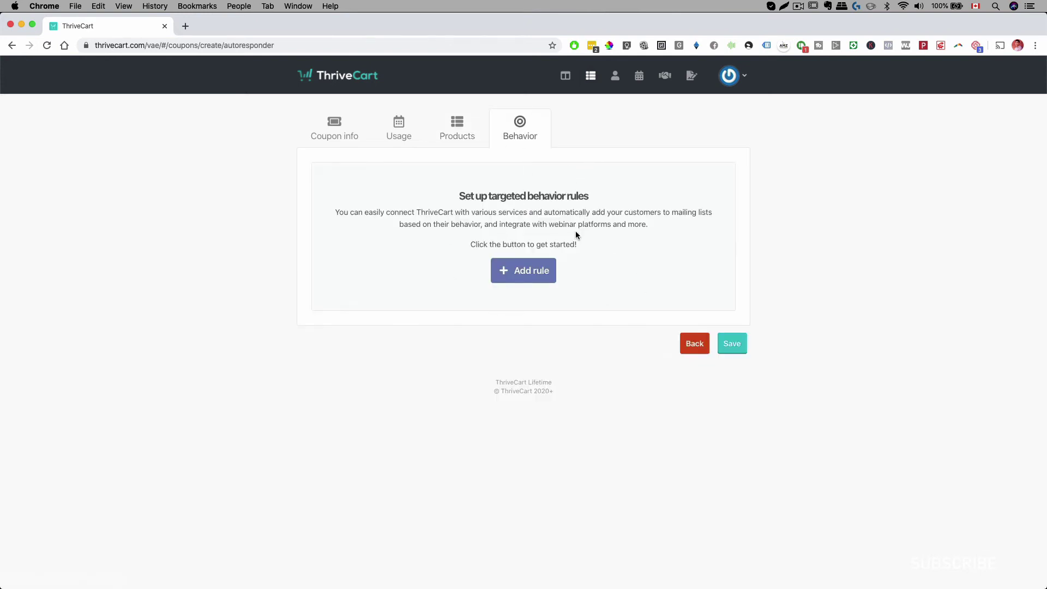
# Save VIP 20% OFF, copy its auto-apply link for Untitled product (1), and start a new browser tab
pyautogui.click(732, 344)
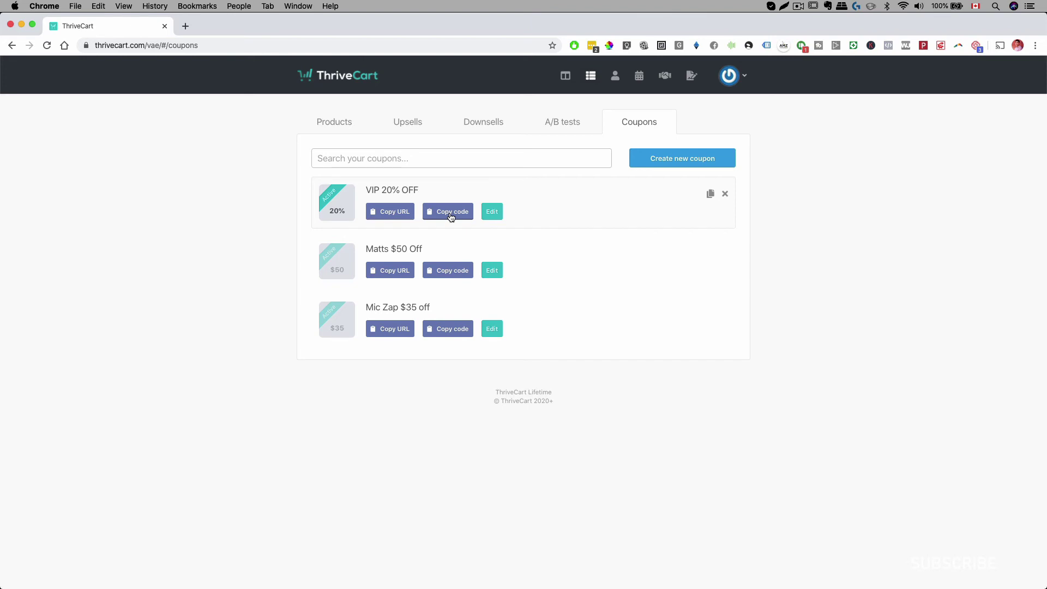
pyautogui.click(386, 211)
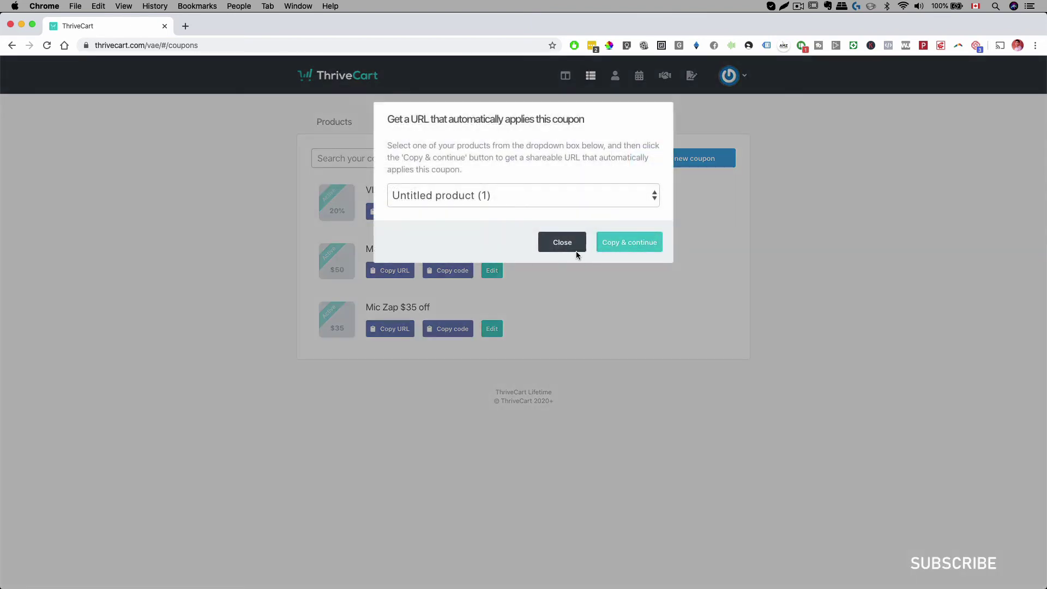
pyautogui.click(626, 243)
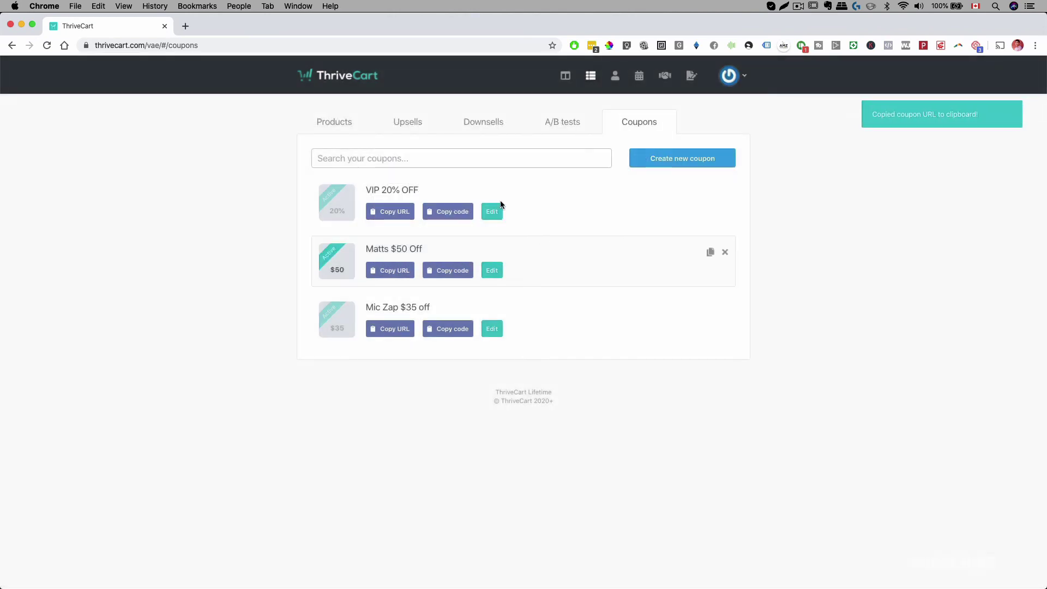
pyautogui.click(186, 26)
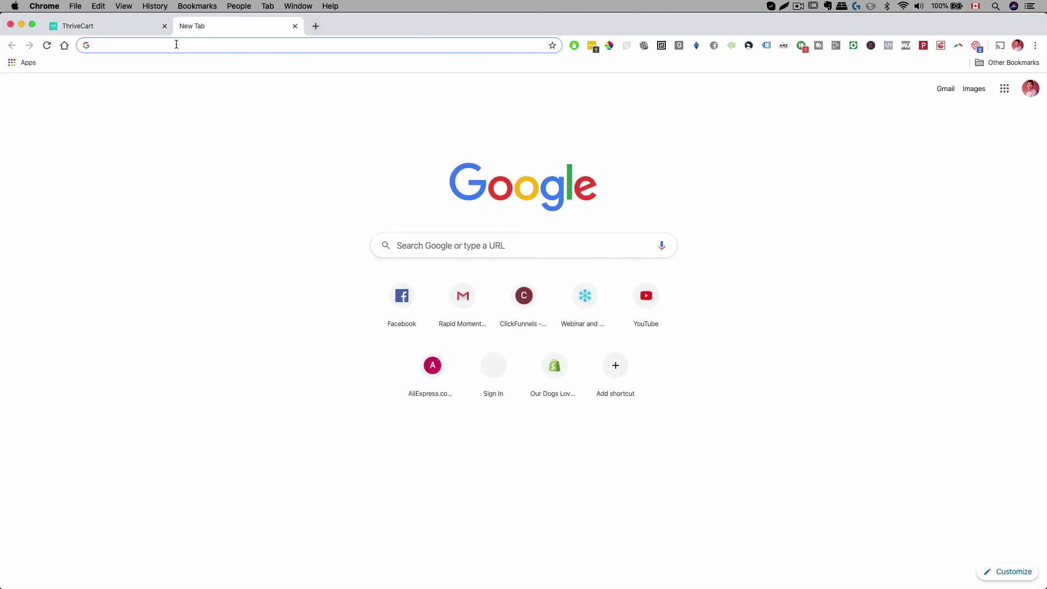
# Load the coupon link to see VIP20OFF take $9.80 off for a $44.20 total
pyautogui.press('super+v')
pyautogui.press('Return')
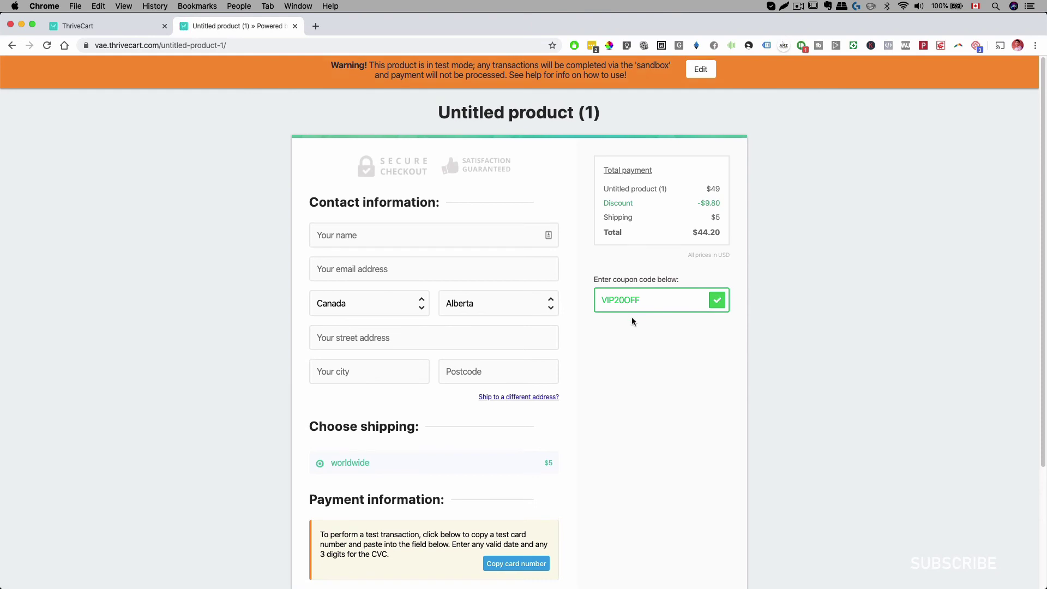
pyautogui.scroll(-3, 646, 339)
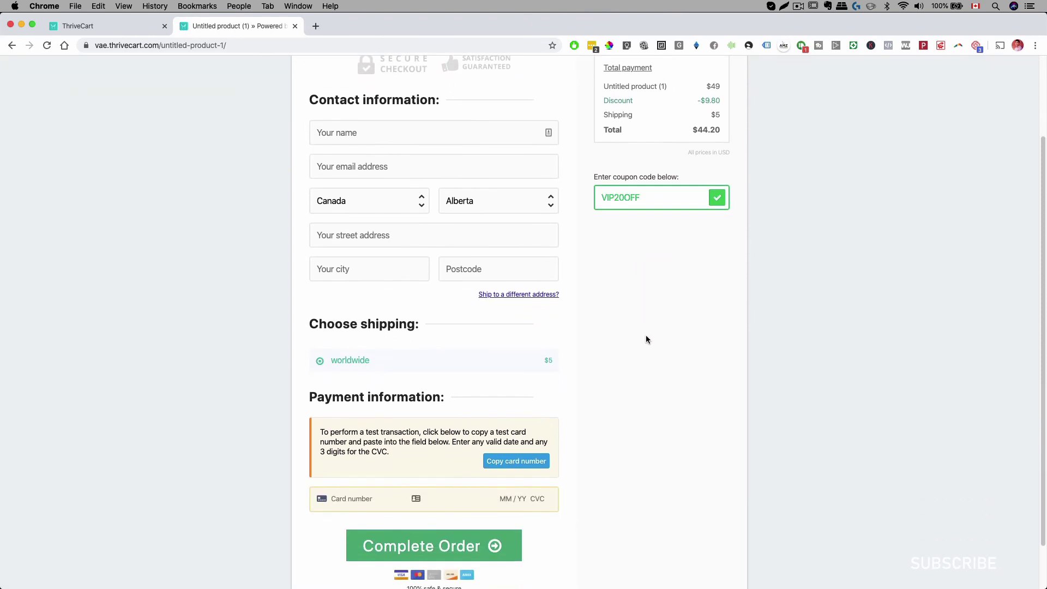